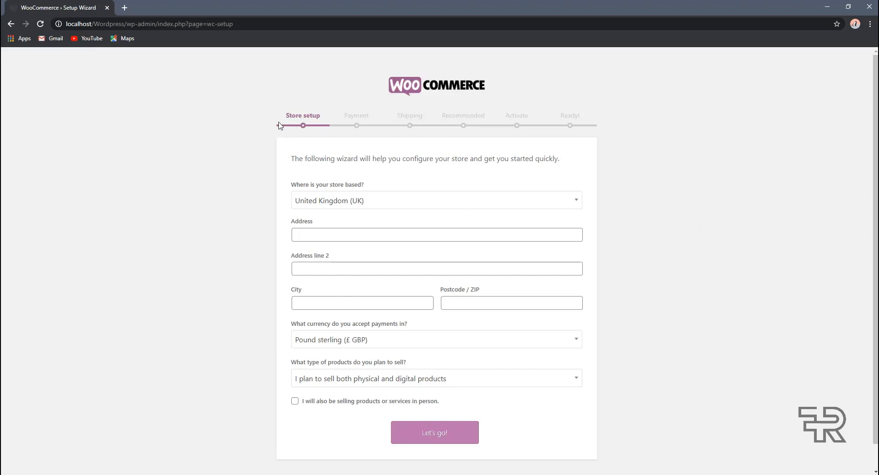
# Step: Set the store country to Bangladesh
pyautogui.click(374, 204)
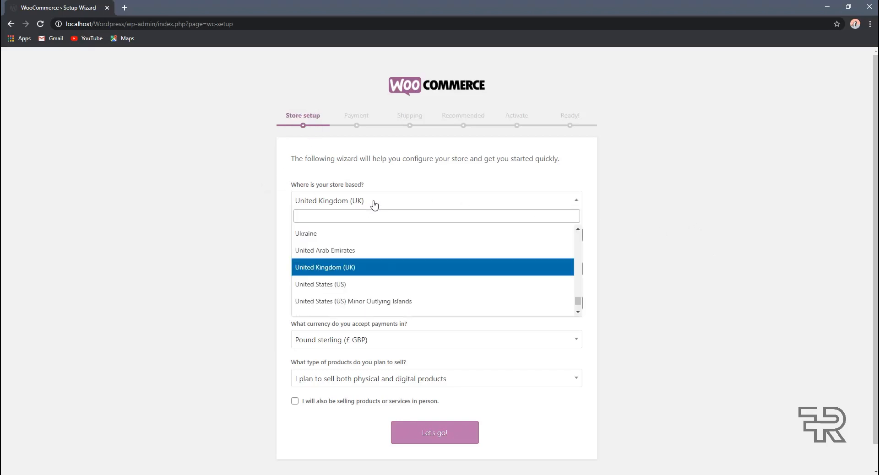
pyautogui.click(364, 218)
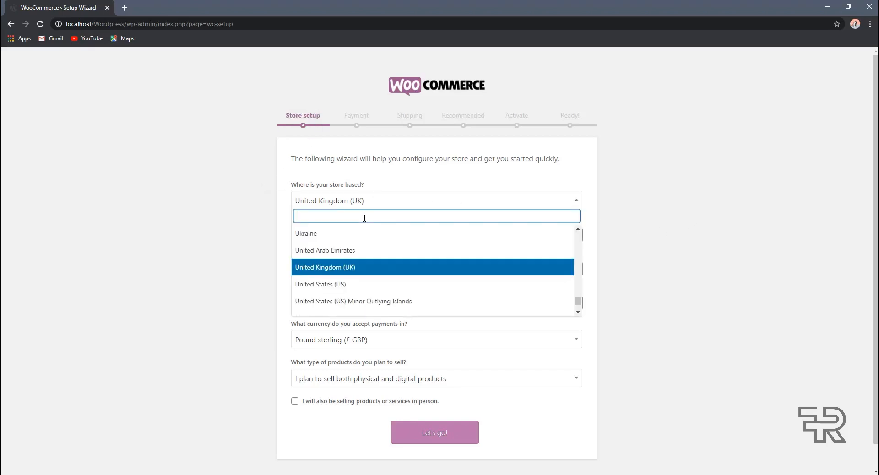
pyautogui.write('ban')
pyautogui.press('Down')
pyautogui.press('Return')
# Step: Enter the store's street address, with city Dhaka and state Dhaka
pyautogui.click(370, 232)
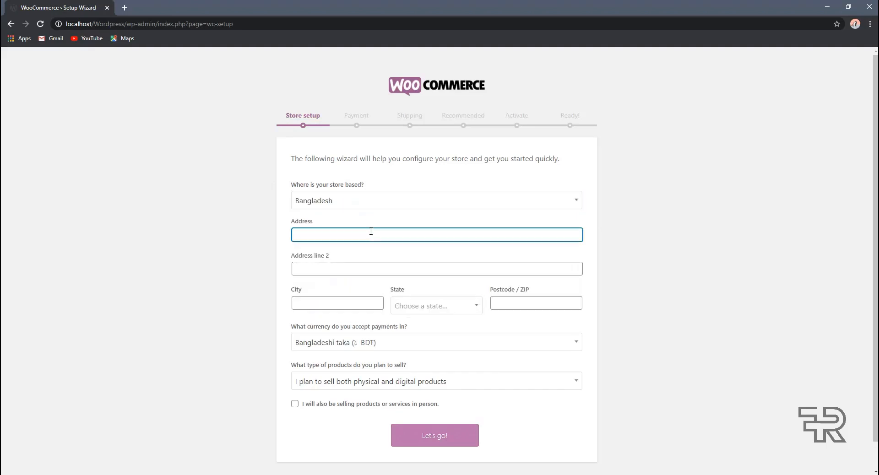
pyautogui.press('Tab')
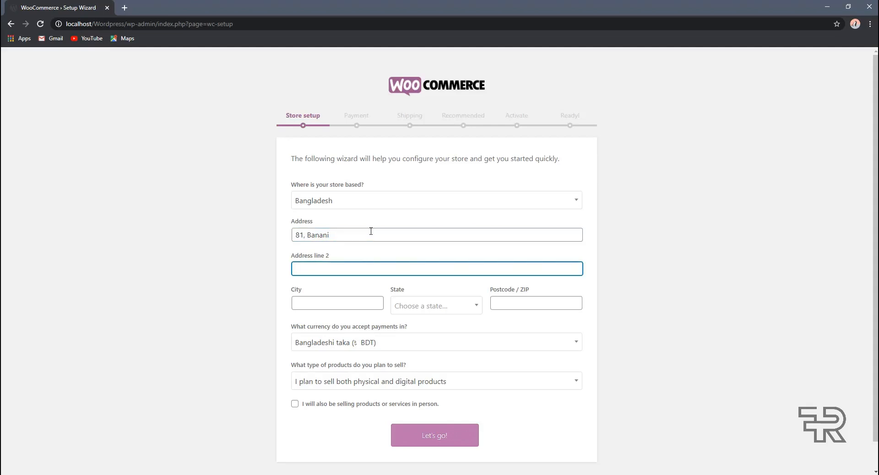
pyautogui.hotkey('shift', 'Tab')
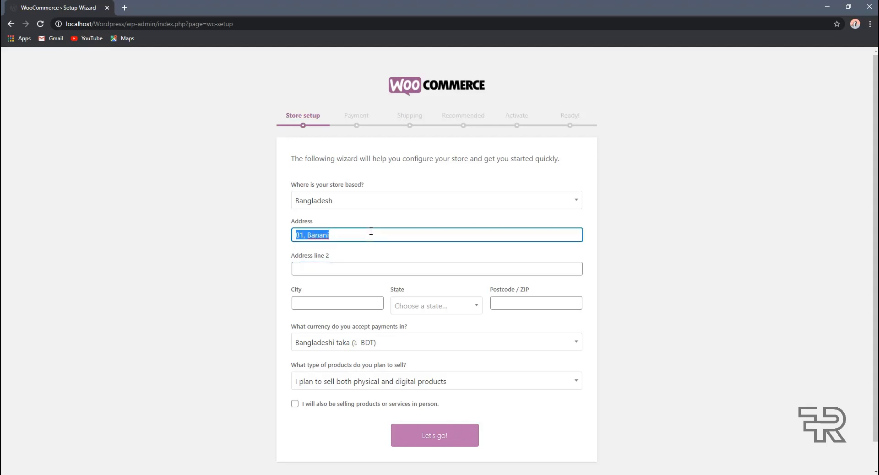
pyautogui.click(371, 231)
pyautogui.press('Tab')
pyautogui.press('Tab')
pyautogui.write('Dhaka')
pyautogui.press('Tab')
pyautogui.write('Dh')
pyautogui.press('Return')
pyautogui.press('Tab')
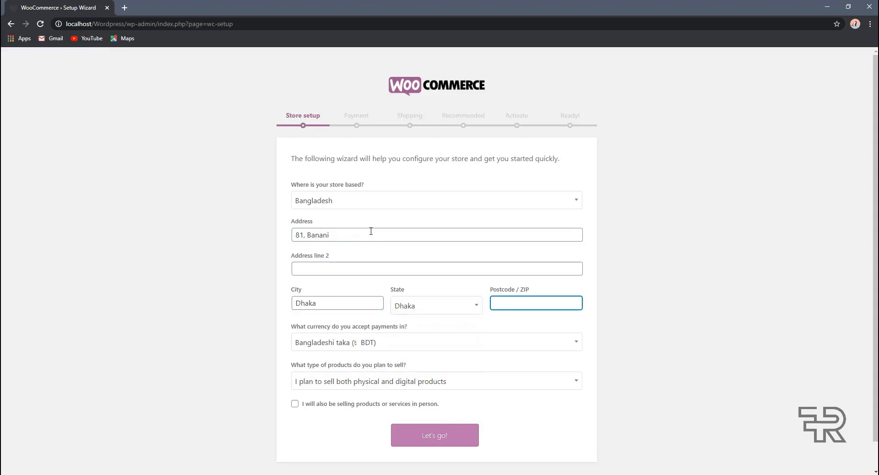
# Step: Enter the store's postcode and dismiss the download manager popups
pyautogui.write('1213')
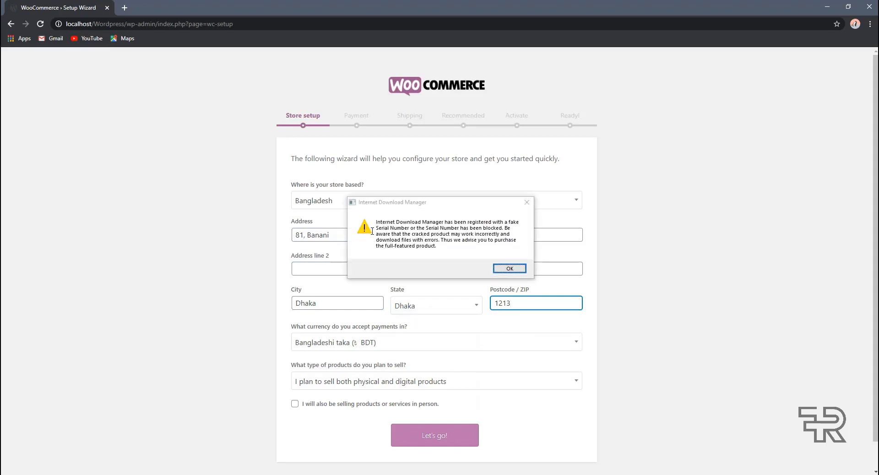
pyautogui.click(542, 205)
pyautogui.click(526, 202)
pyautogui.click(692, 251)
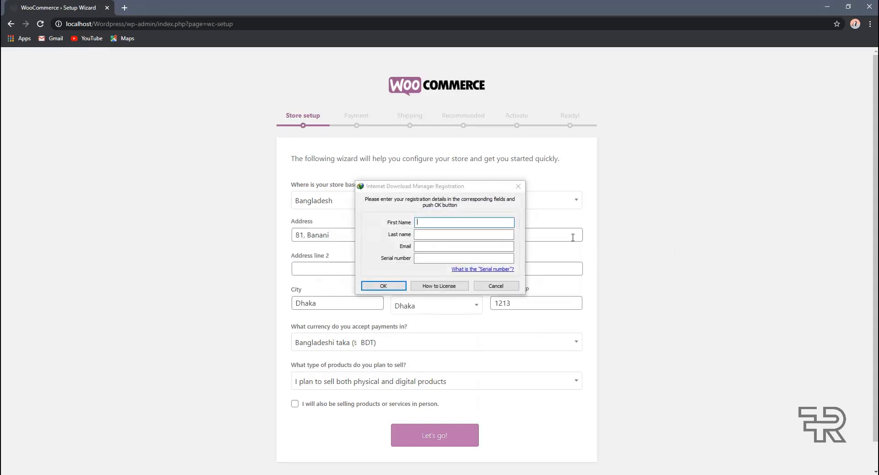
pyautogui.click(517, 186)
# Step: Keep Bangladeshi taka and both physical and digital products, and tick selling in person
pyautogui.scroll(-1, 368, 302)
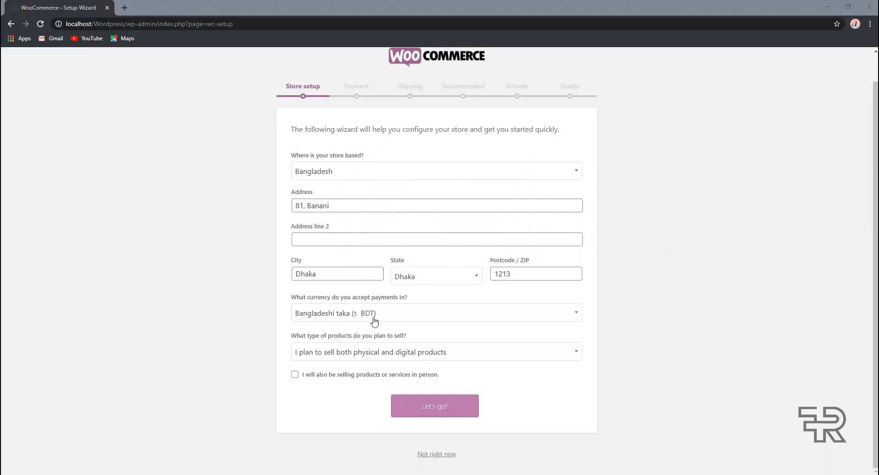
pyautogui.click(371, 318)
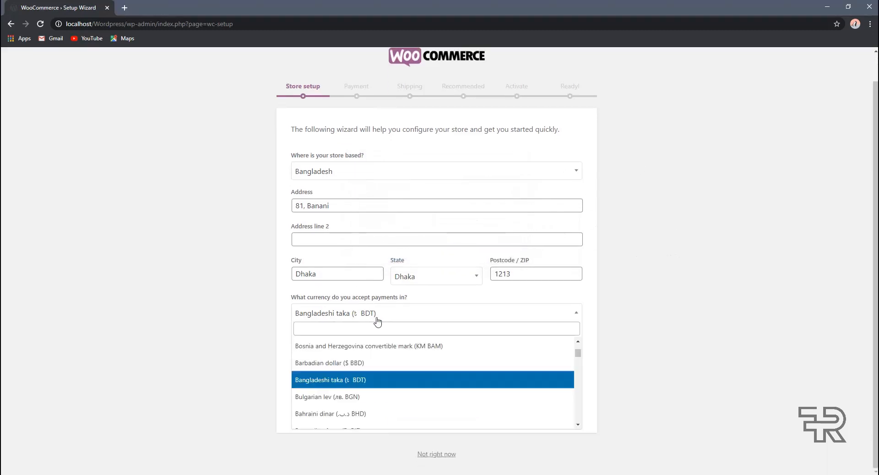
pyautogui.click(346, 314)
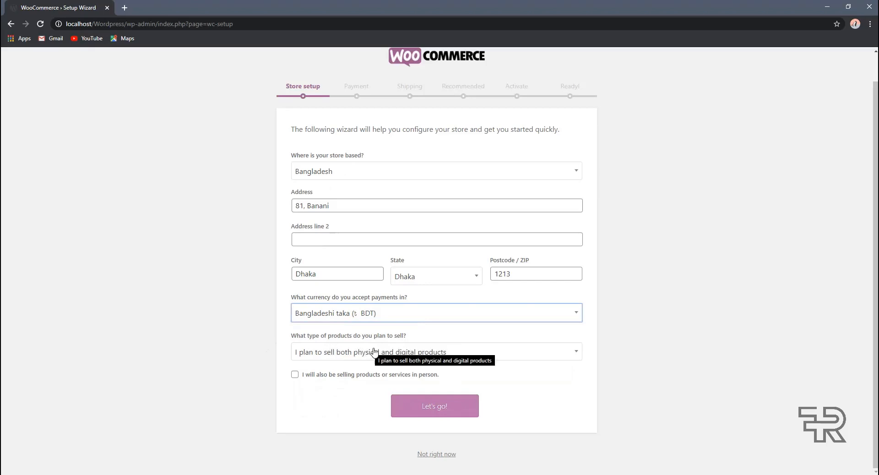
pyautogui.click(386, 352)
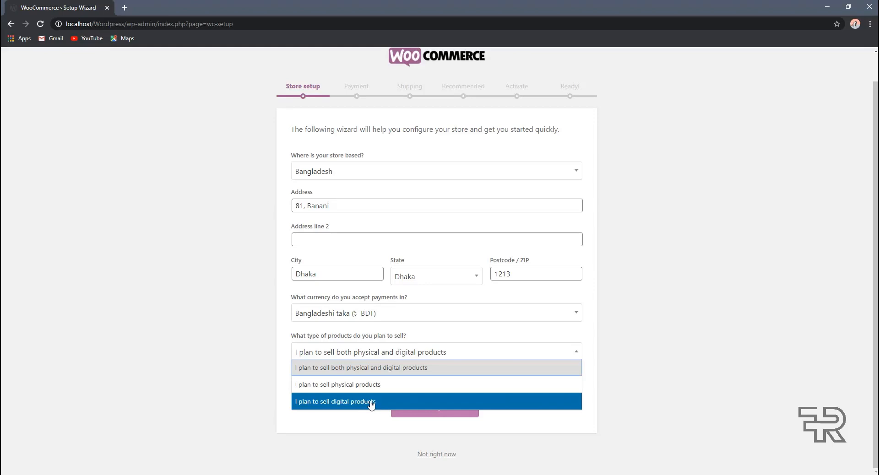
pyautogui.click(355, 415)
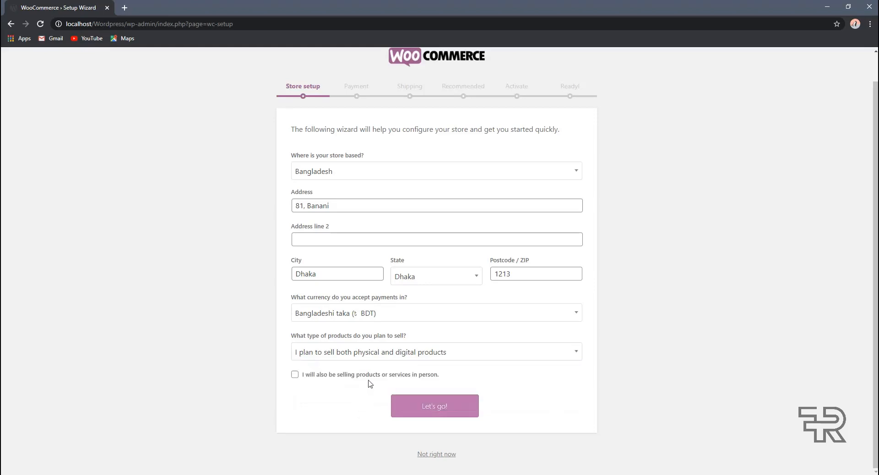
pyautogui.click(406, 351)
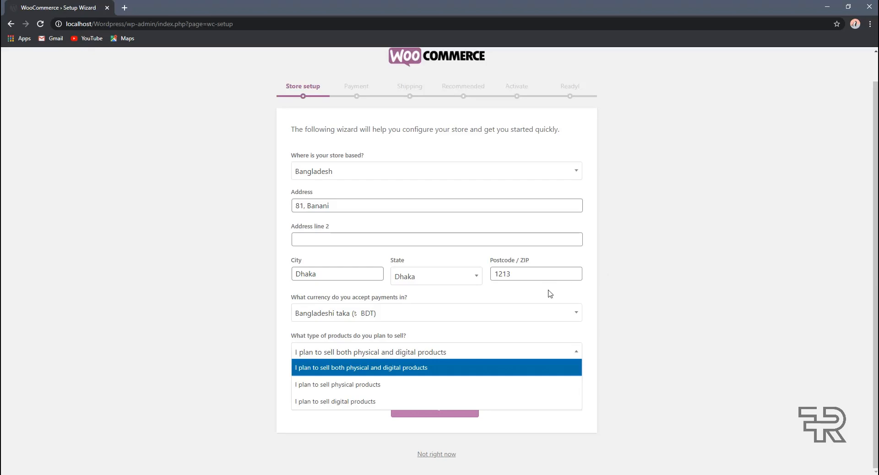
pyautogui.click(769, 350)
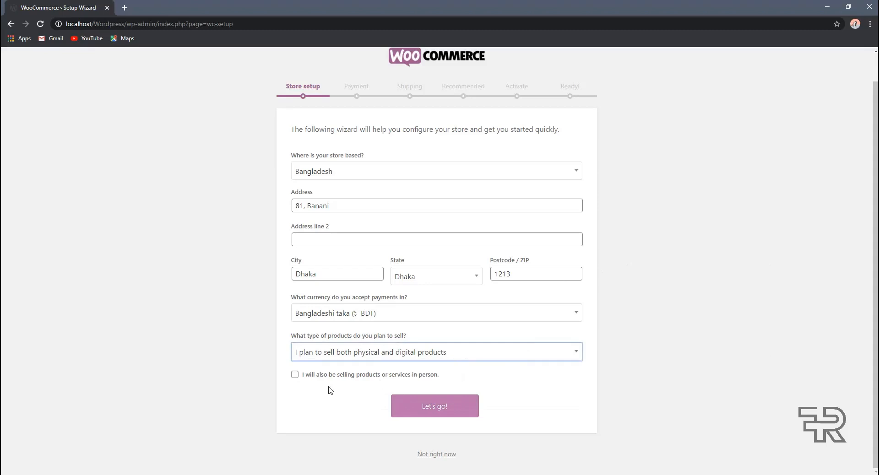
pyautogui.click(375, 377)
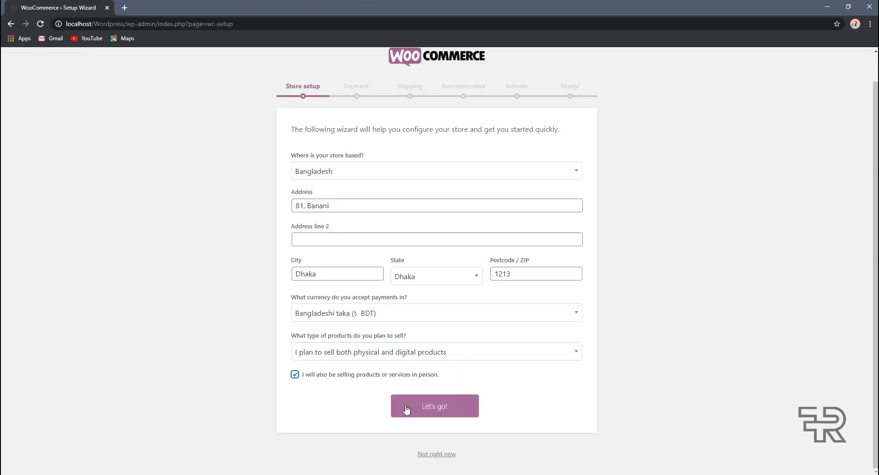
# Step: Submit the store details, pass the usage tracking prompt and show offline payment methods
pyautogui.click(421, 408)
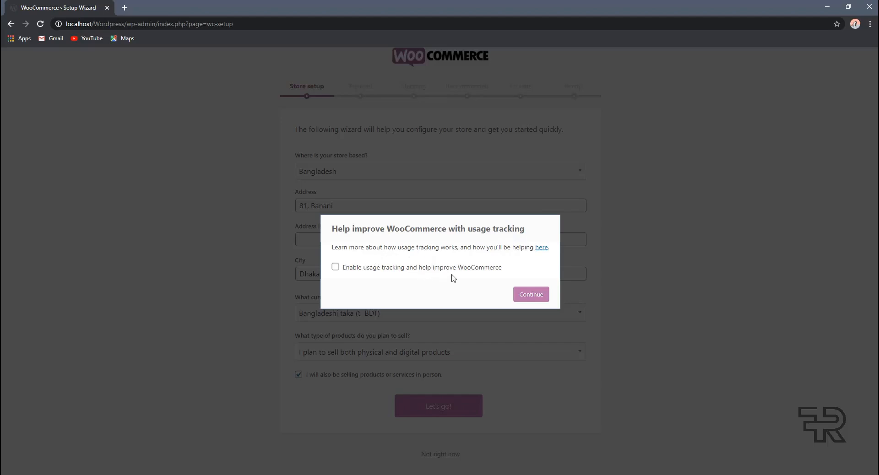
pyautogui.click(532, 297)
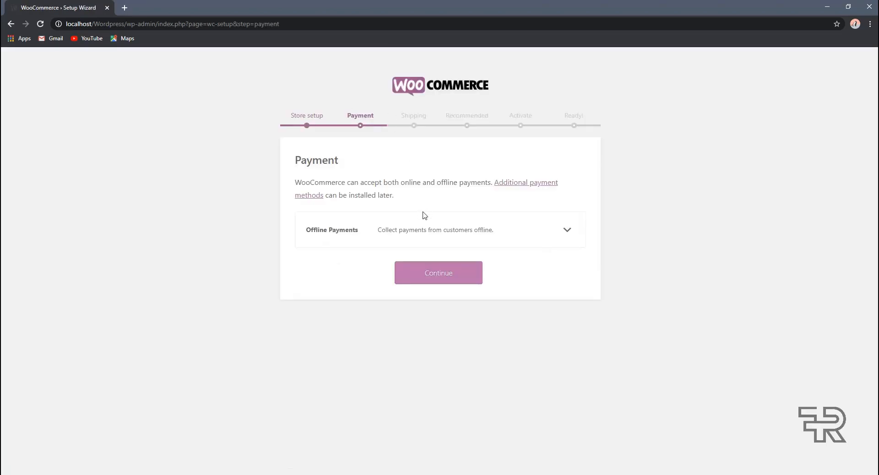
pyautogui.click(448, 236)
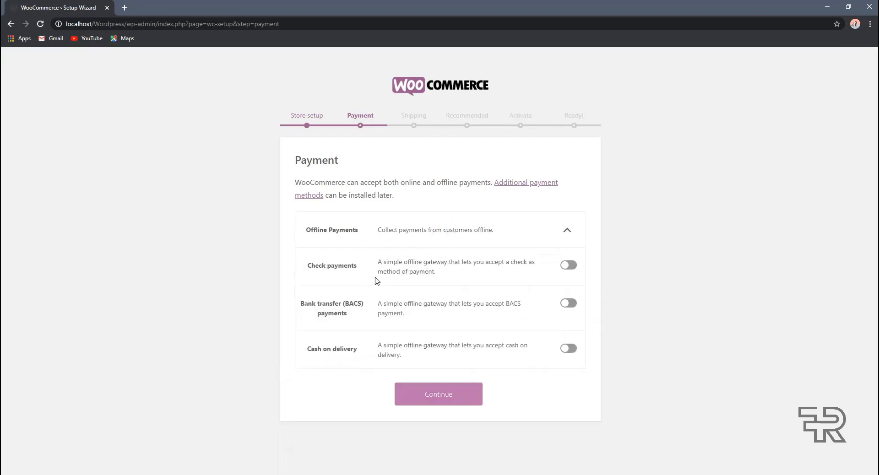
# Step: Enable only Cash on delivery, leaving Check and bank transfer off, and continue
pyautogui.click(571, 267)
pyautogui.click(570, 310)
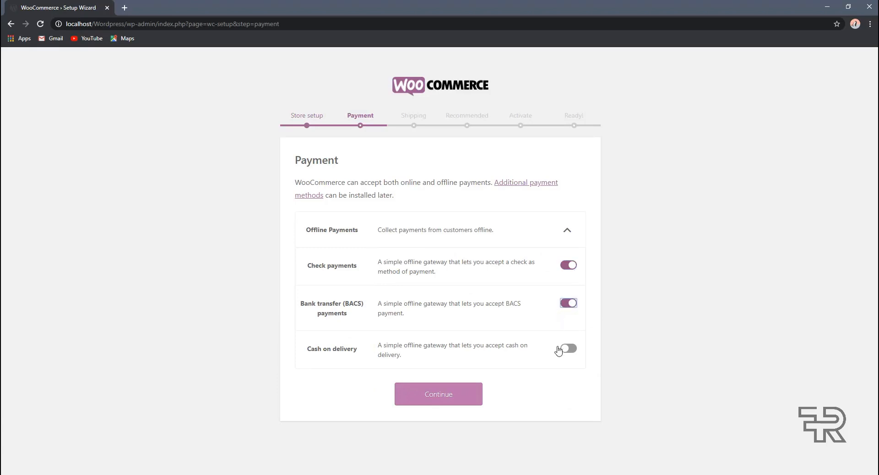
pyautogui.click(567, 351)
pyautogui.click(570, 309)
pyautogui.click(569, 270)
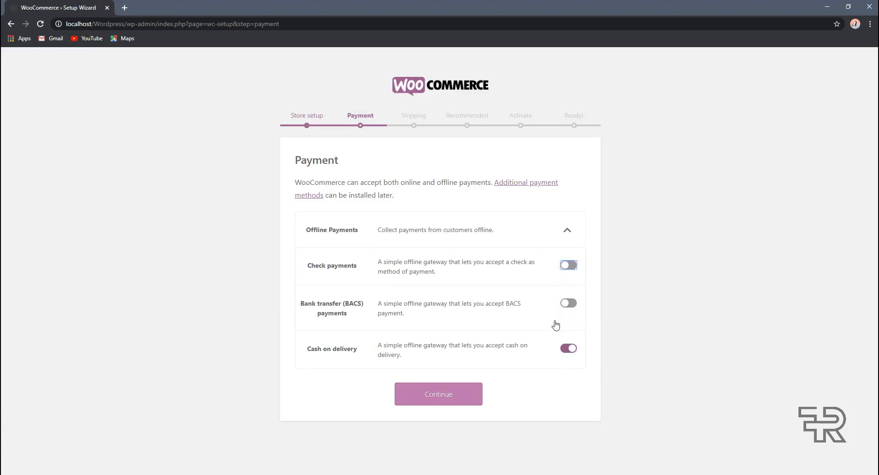
pyautogui.click(446, 393)
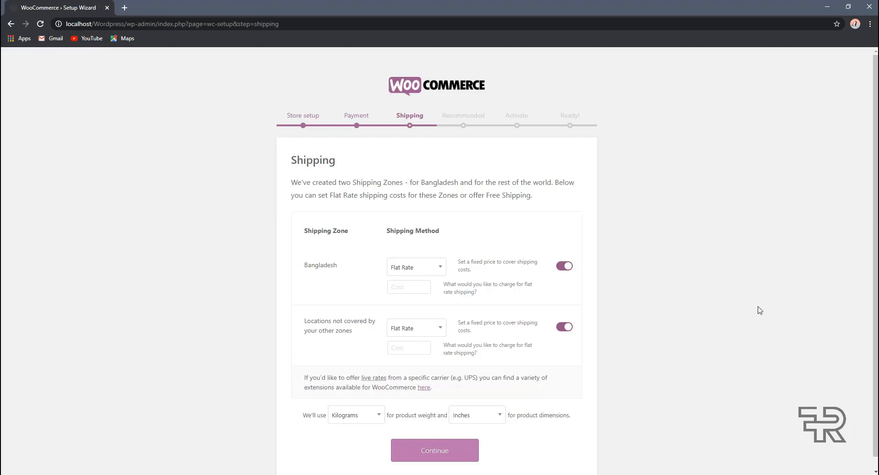
# Step: Give Bangladesh Free Shipping and other locations a Flat Rate costing 500
pyautogui.scroll(-1, 753, 306)
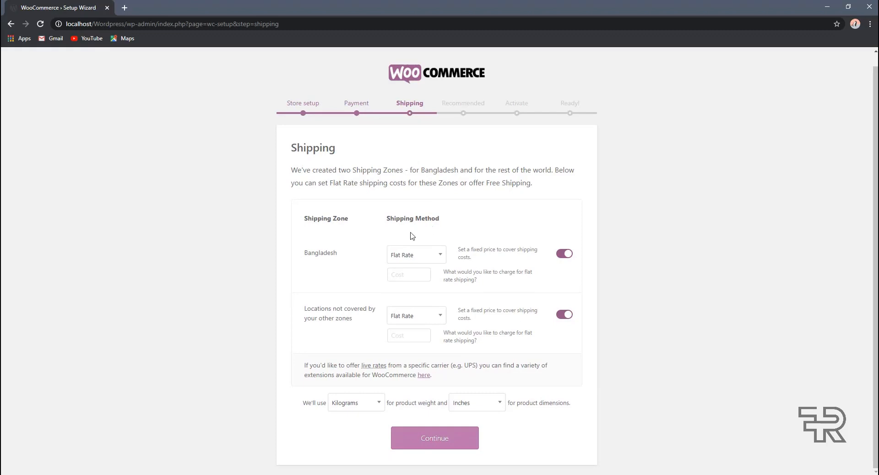
pyautogui.moveTo(345, 219); pyautogui.dragTo(314, 218)
pyautogui.click(344, 230)
pyautogui.moveTo(328, 254); pyautogui.dragTo(312, 254)
pyautogui.click(352, 249)
pyautogui.click(413, 255)
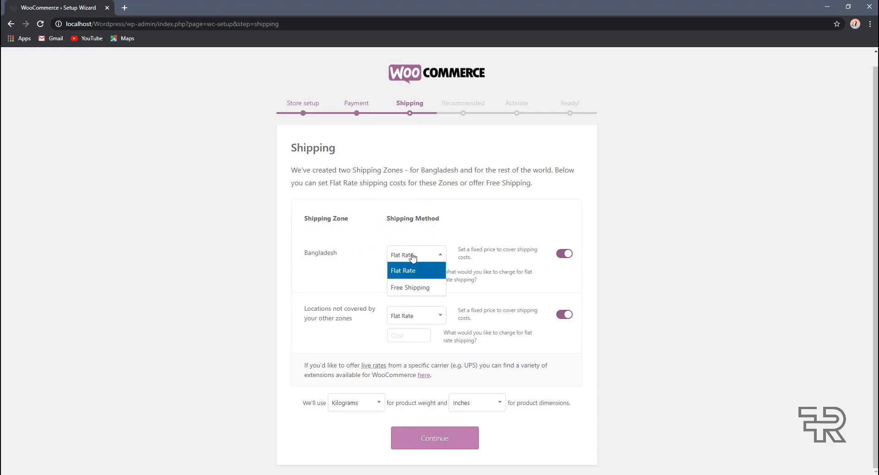
pyautogui.click(423, 292)
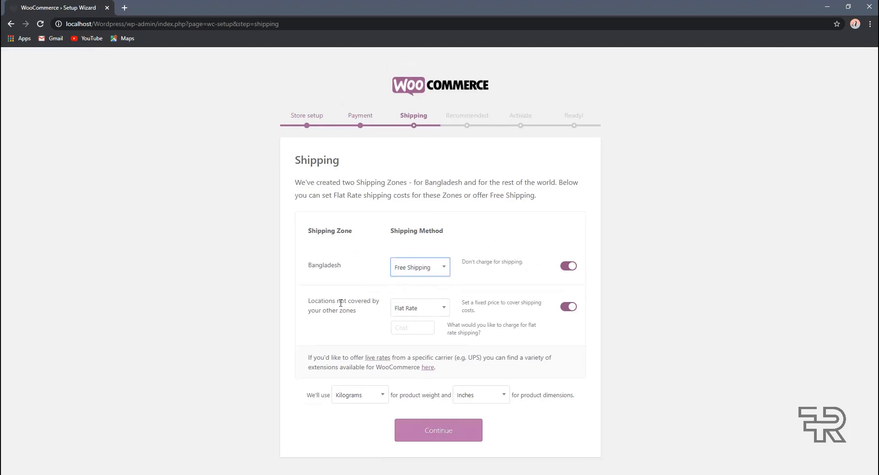
pyautogui.click(415, 309)
pyautogui.click(426, 324)
pyautogui.click(420, 327)
pyautogui.write('500')
# Step: Set weight units to Grams and dimension units to Millimeters, then continue
pyautogui.click(365, 397)
pyautogui.click(289, 406)
pyautogui.click(368, 402)
pyautogui.click(369, 349)
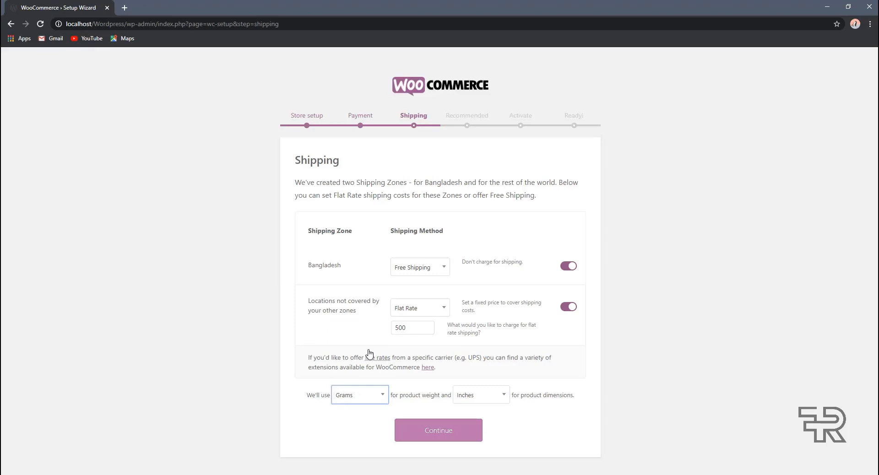
pyautogui.click(504, 401)
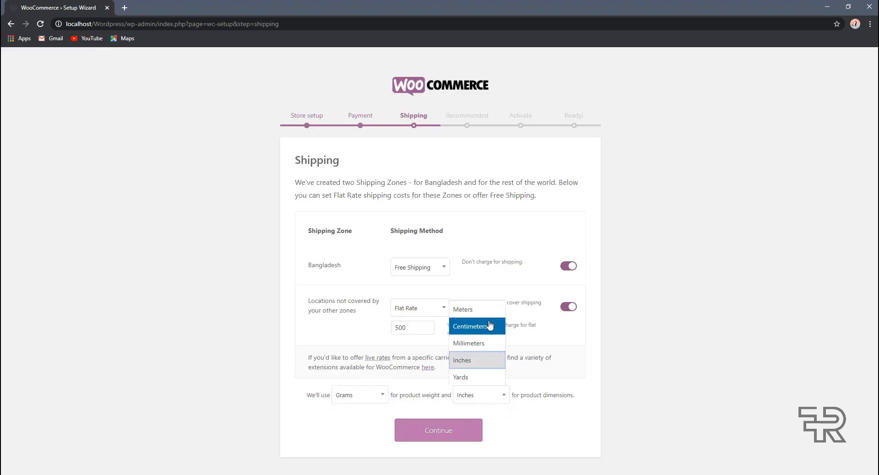
pyautogui.click(486, 345)
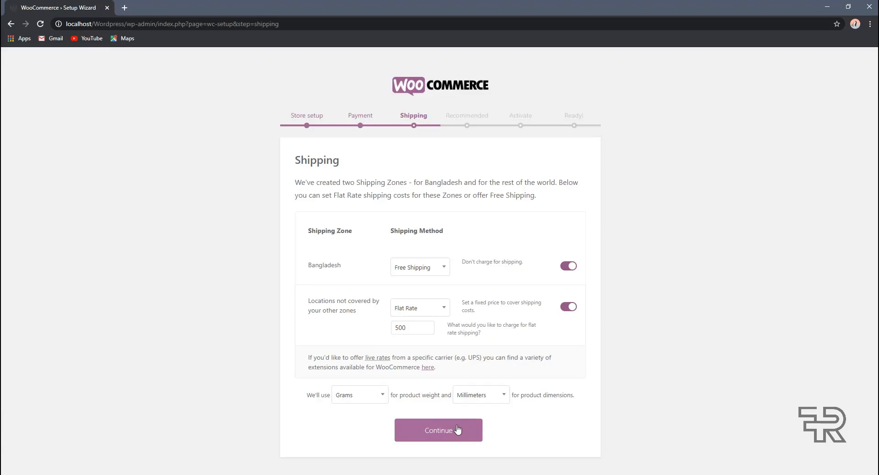
pyautogui.click(457, 430)
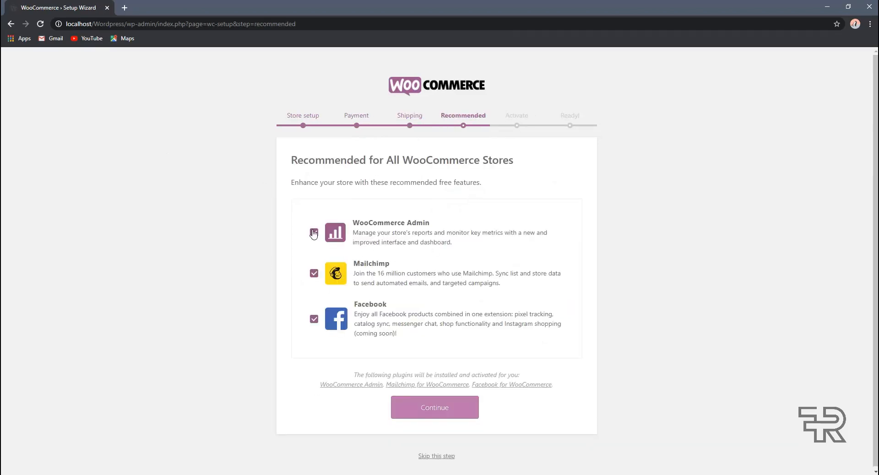
# Step: Untick Mailchimp and Facebook, keeping only WooCommerce Admin, and continue
pyautogui.moveTo(378, 223)
pyautogui.mouseDown()
pyautogui.moveTo(413, 231)
pyautogui.moveTo(389, 222)
pyautogui.mouseUp()
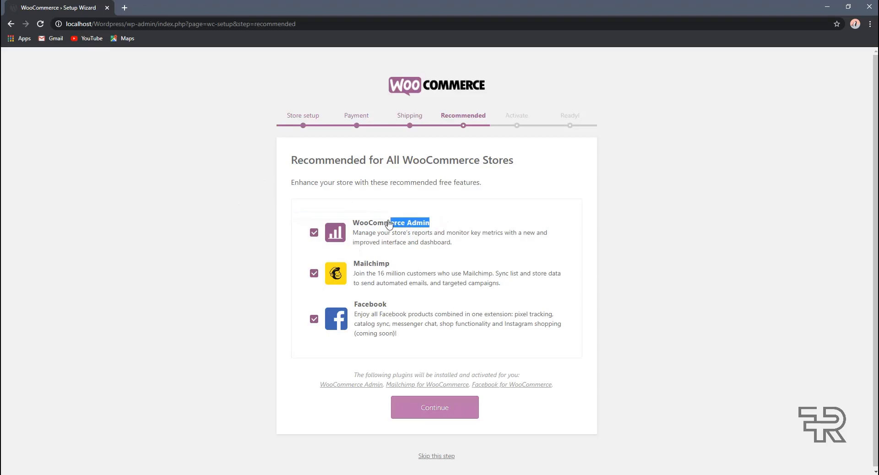
pyautogui.click(315, 274)
pyautogui.click(315, 319)
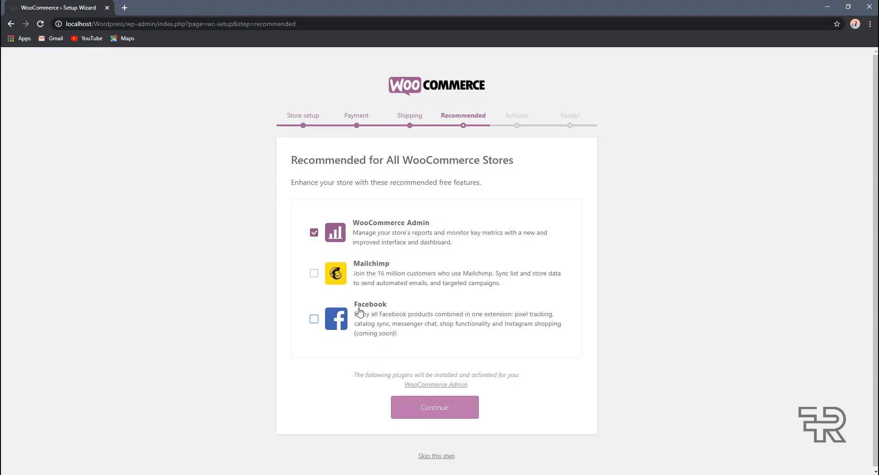
pyautogui.click(422, 412)
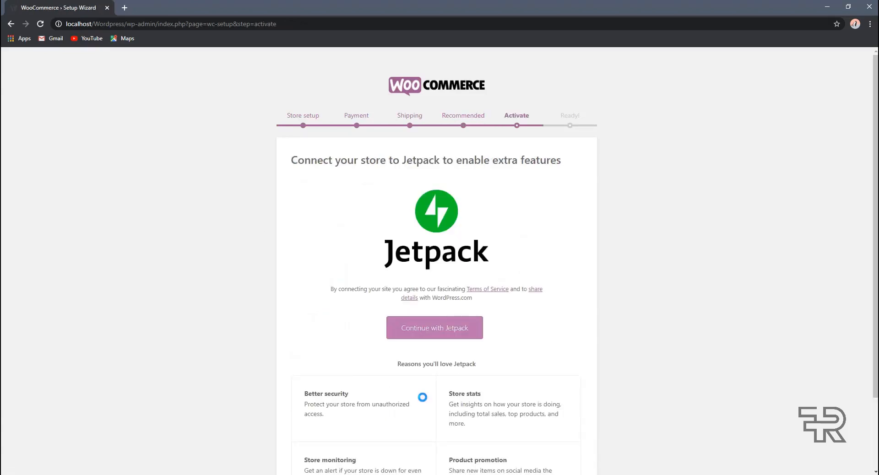
# Step: Skip the Jetpack connection on the Activate page to reach the Ready! step
pyautogui.scroll(-2, 436, 382)
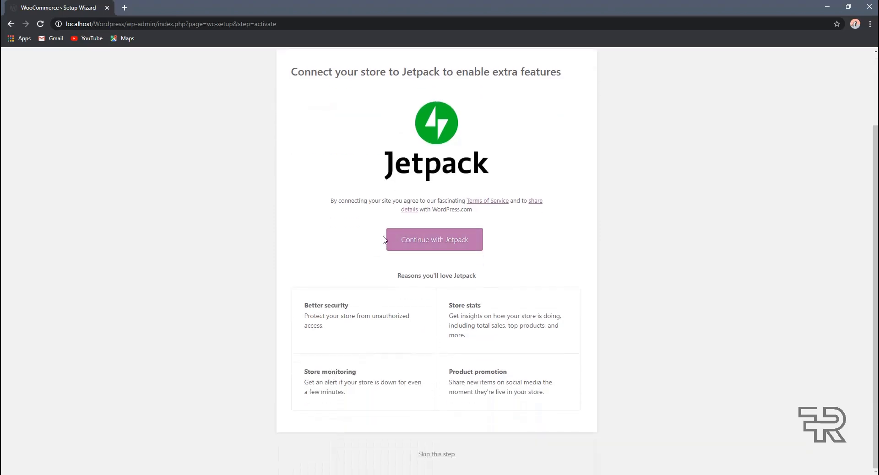
pyautogui.moveTo(368, 306); pyautogui.dragTo(323, 304)
pyautogui.click(366, 338)
pyautogui.moveTo(482, 307); pyautogui.dragTo(433, 304)
pyautogui.moveTo(479, 276); pyautogui.dragTo(454, 275)
pyautogui.click(423, 295)
pyautogui.doubleClick(470, 373)
pyautogui.click(470, 303)
pyautogui.click(427, 456)
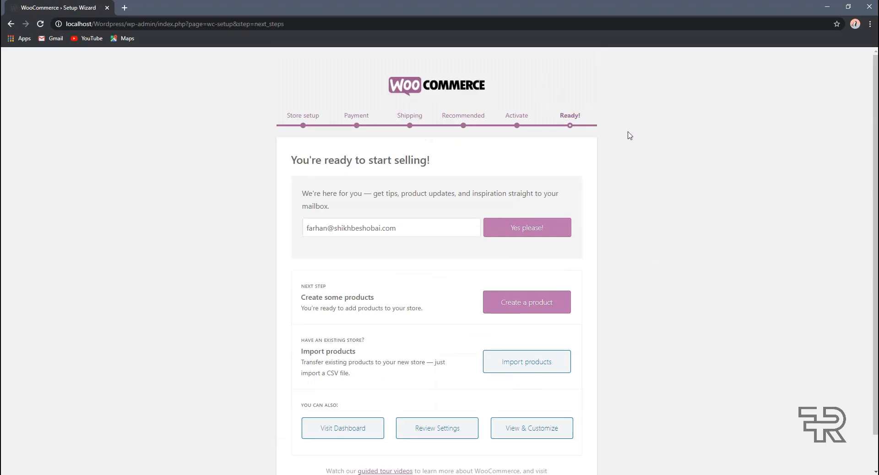
# Step: Clear and then restore the newsletter email, leaving the prefilled address unchanged
pyautogui.tripleClick(407, 234)
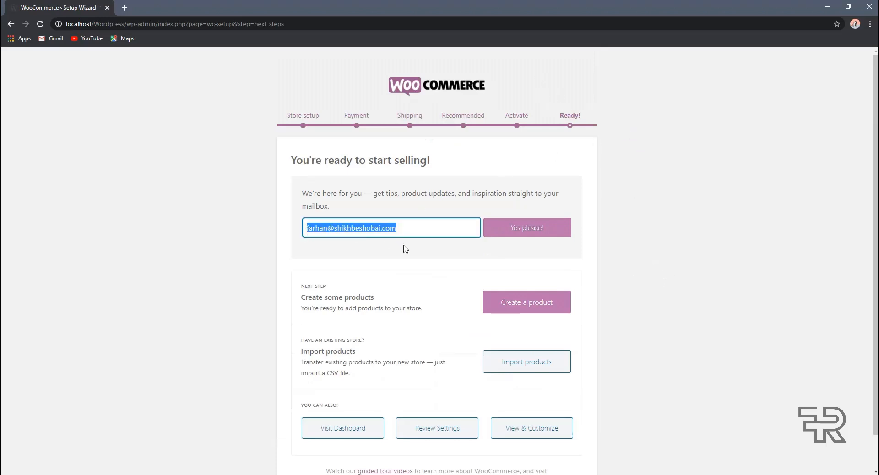
pyautogui.press('BackSpace')
pyautogui.hotkey('ctrl', 'z')
pyautogui.click(411, 249)
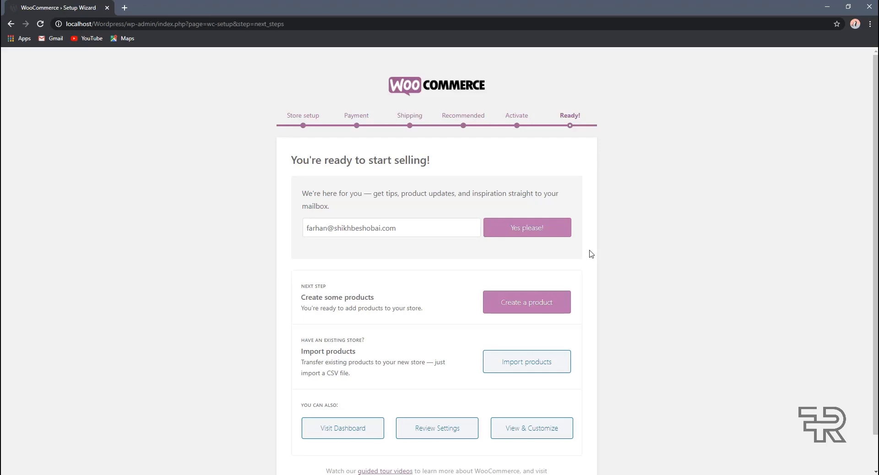
pyautogui.scroll(-1, 583, 252)
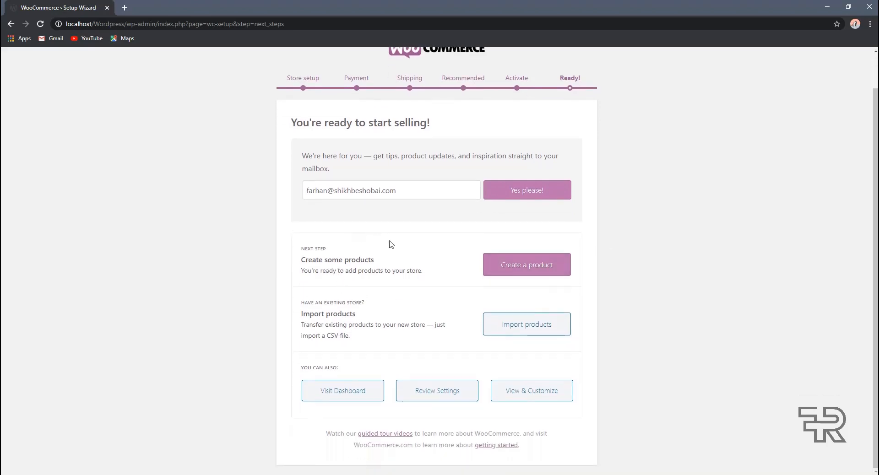